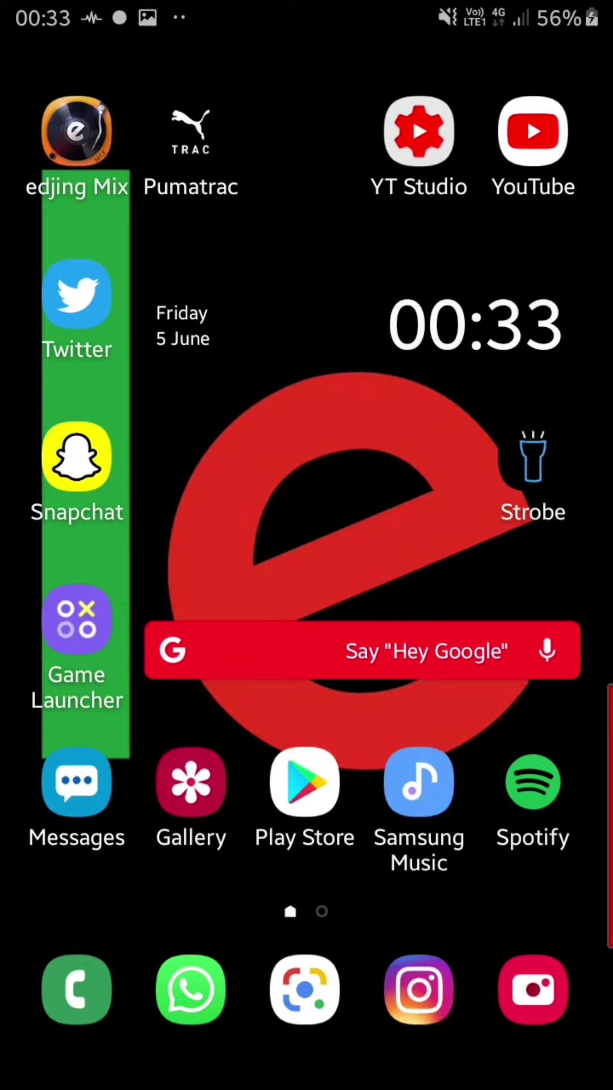
# Launch Chrome from the Google apps folder and start entering soundcloud.com
pyautogui.moveTo(306, 853); pyautogui.dragTo(306, 341)
pyautogui.click(235, 198)
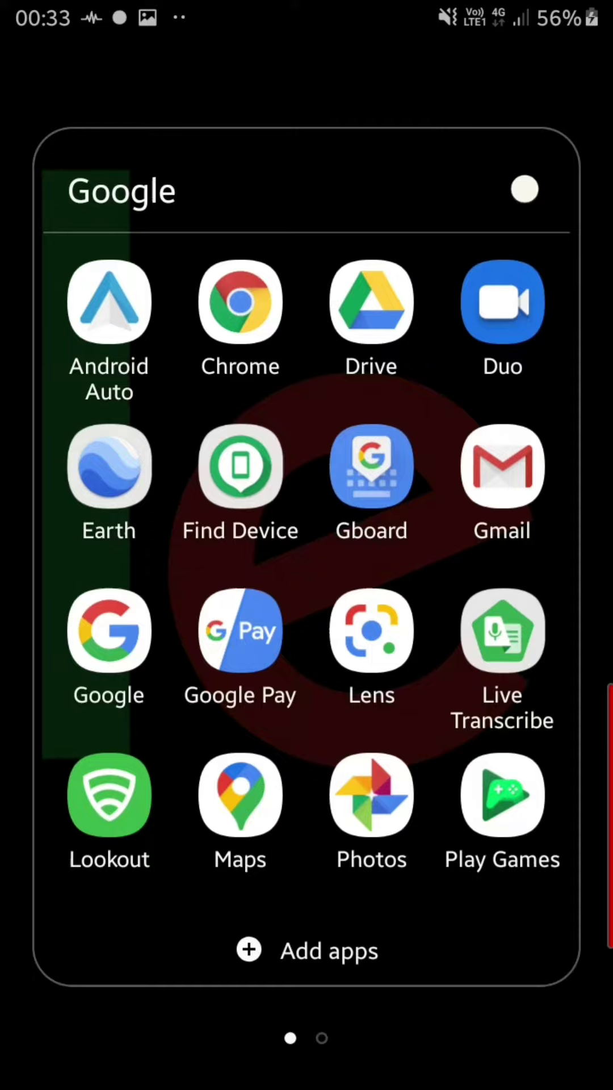
pyautogui.click(239, 304)
pyautogui.click(281, 378)
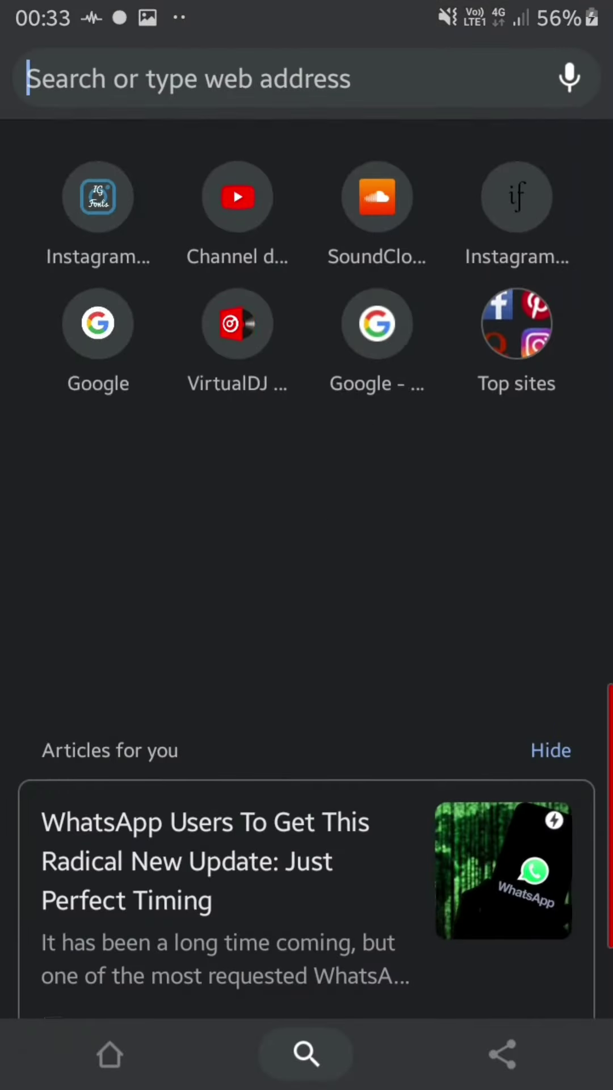
pyautogui.write('soun')
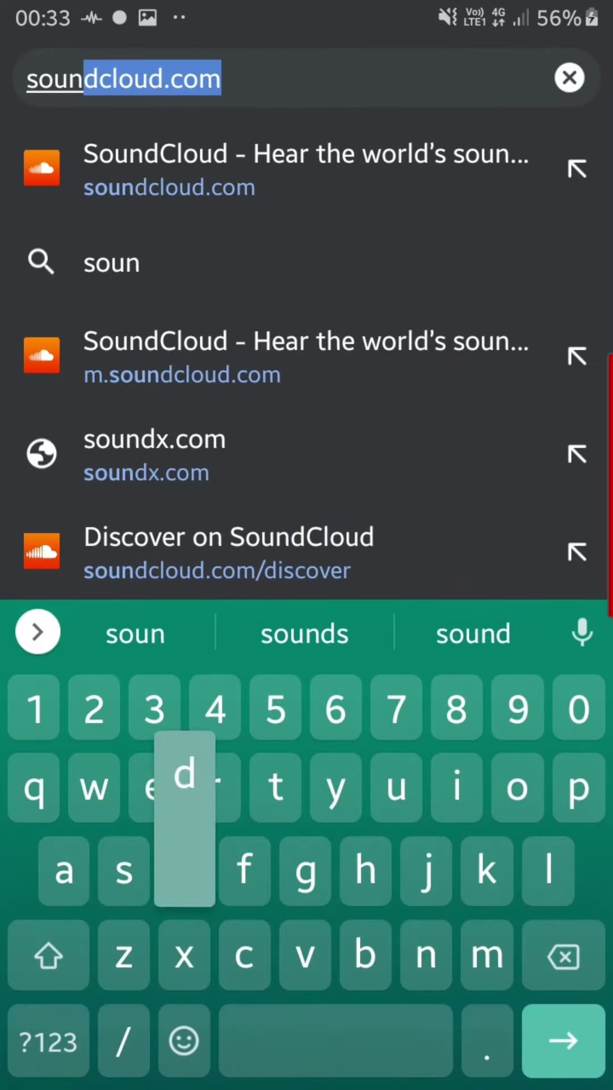
pyautogui.write('dclo')
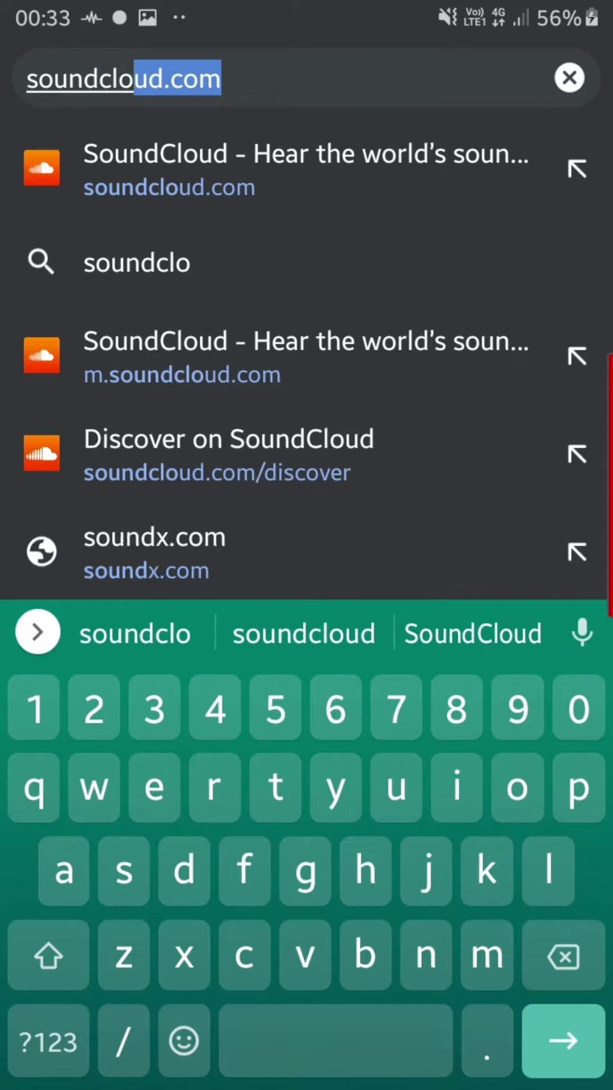
pyautogui.write('ud.com')
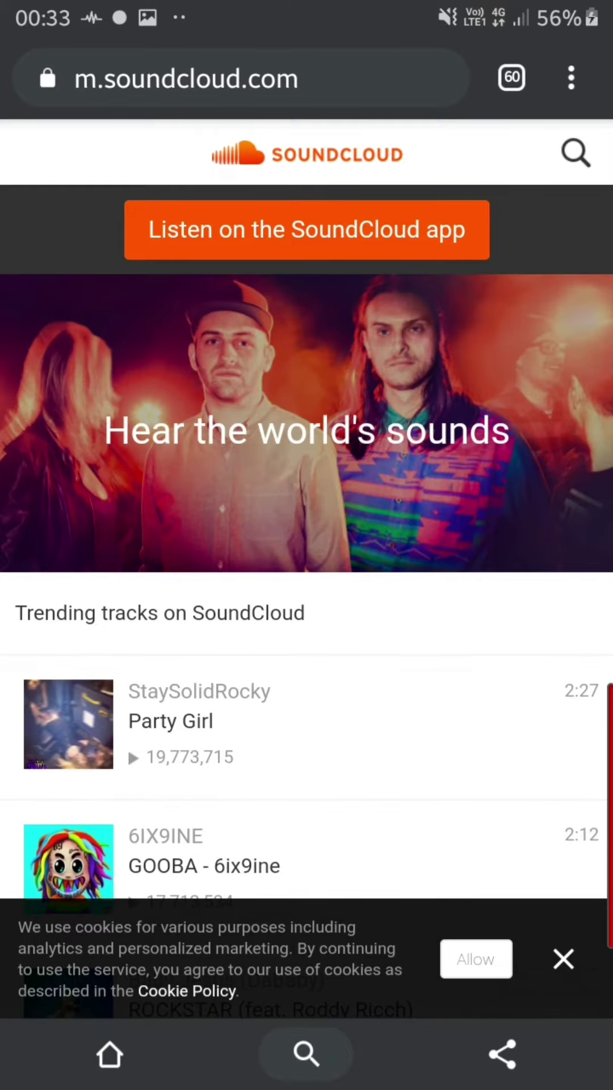
# Enable Chrome's Desktop site, reload SoundCloud, and open Profile from the avatar menu
pyautogui.click(572, 78)
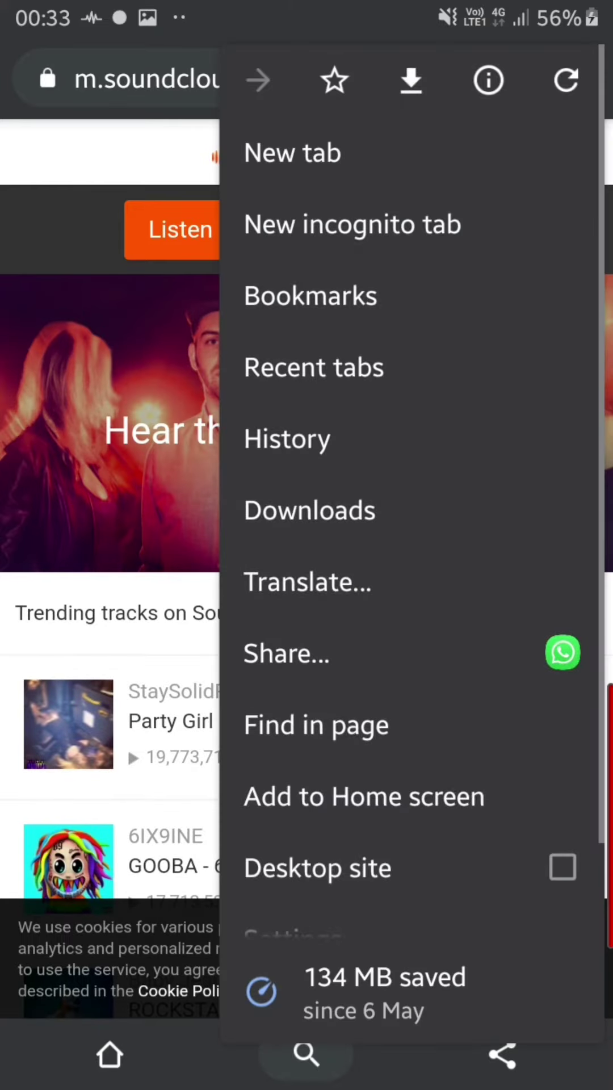
pyautogui.click(400, 868)
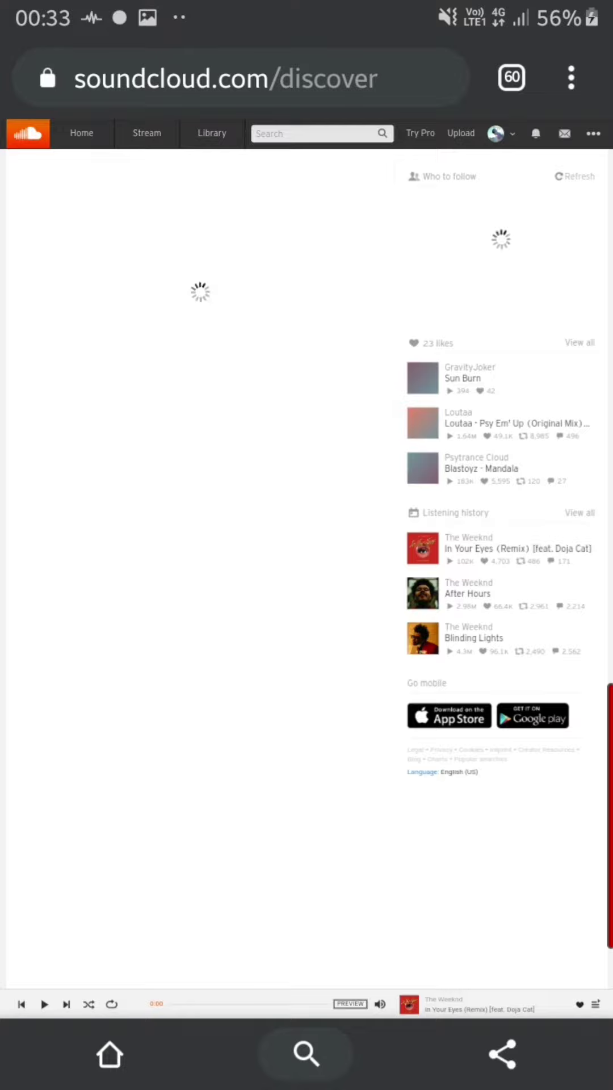
pyautogui.moveTo(256, 341); pyautogui.dragTo(256, 638)
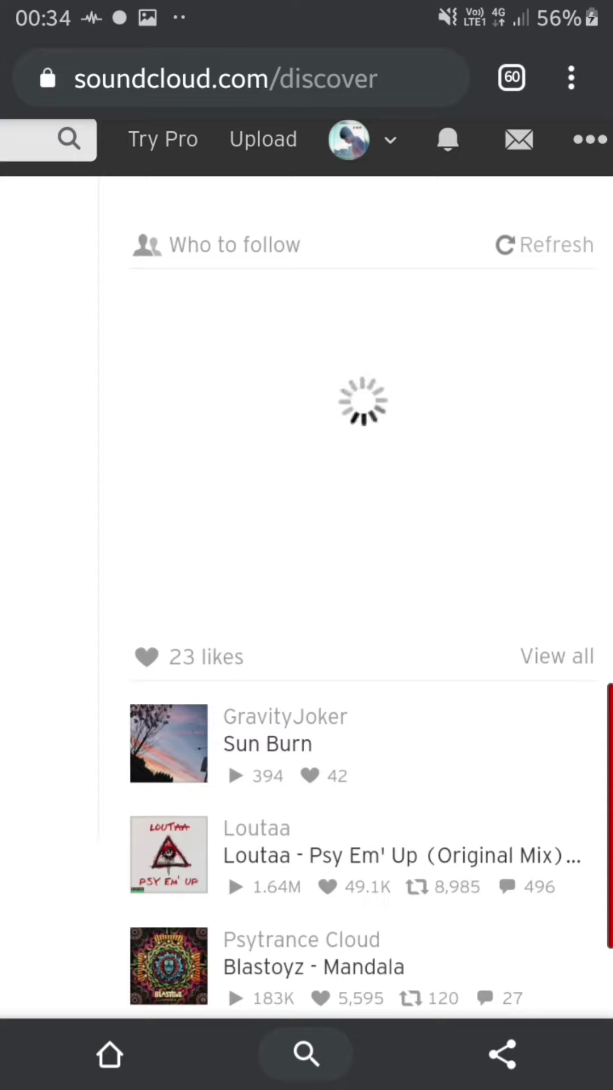
pyautogui.click(349, 140)
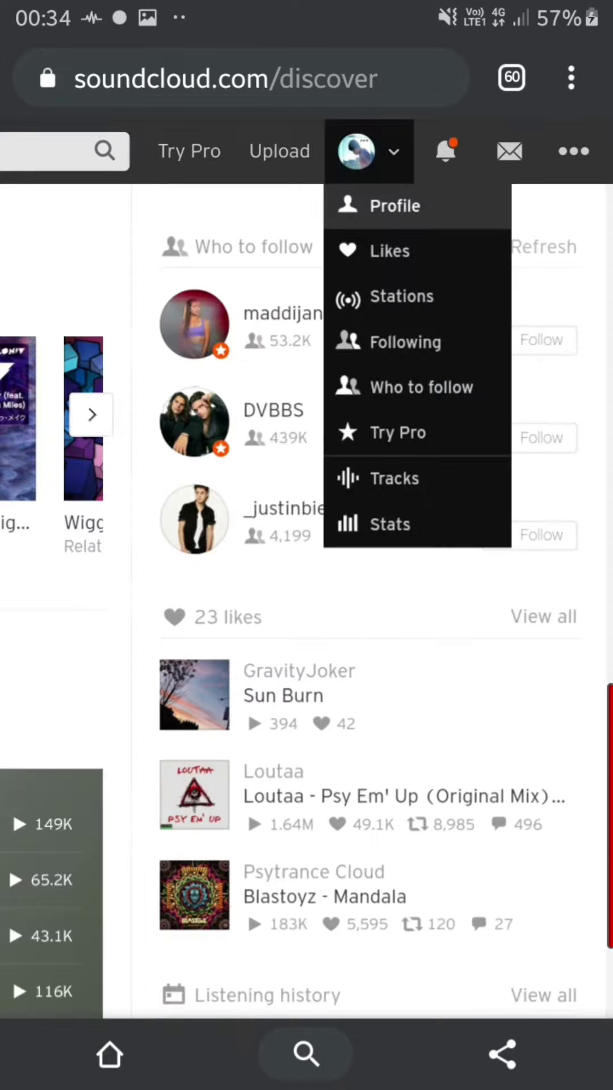
pyautogui.click(396, 205)
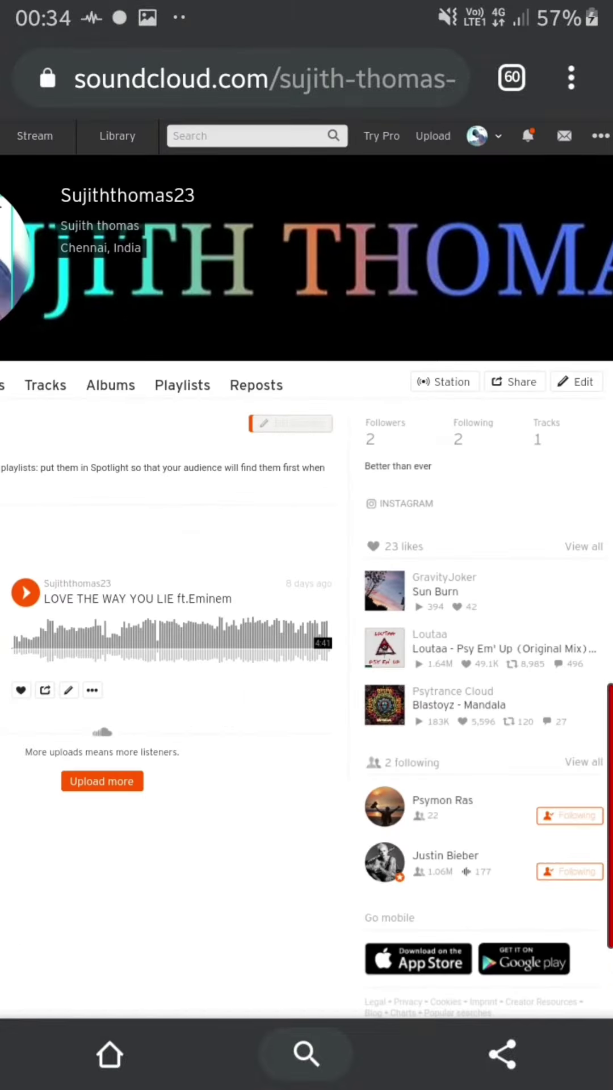
pyautogui.scroll(5, 425, 427)
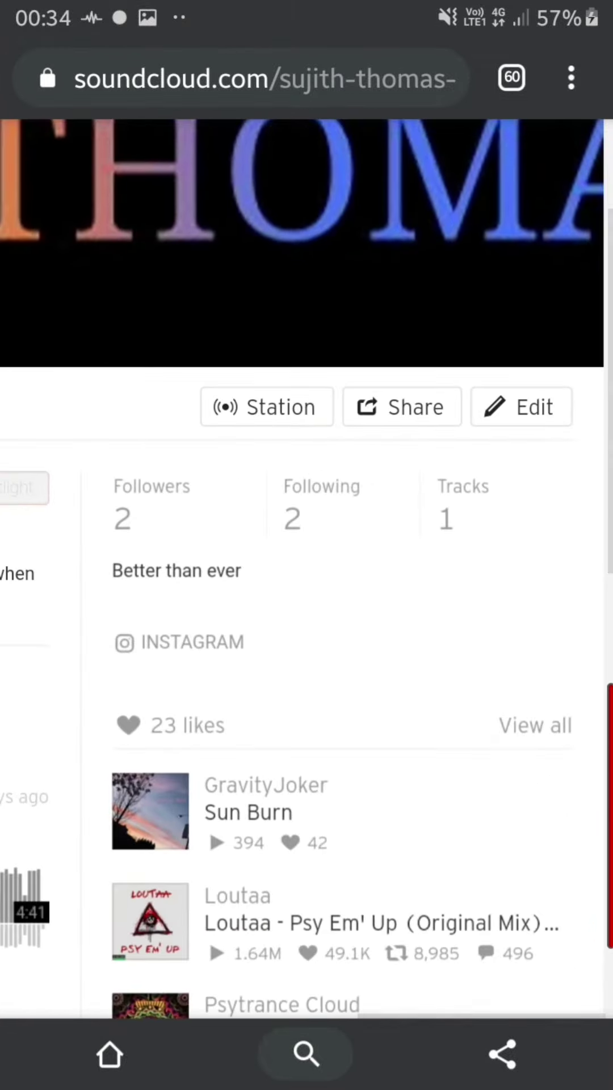
# Edit the display name from ending in 23 to Sujiththomas405 and save the changes
pyautogui.click(522, 408)
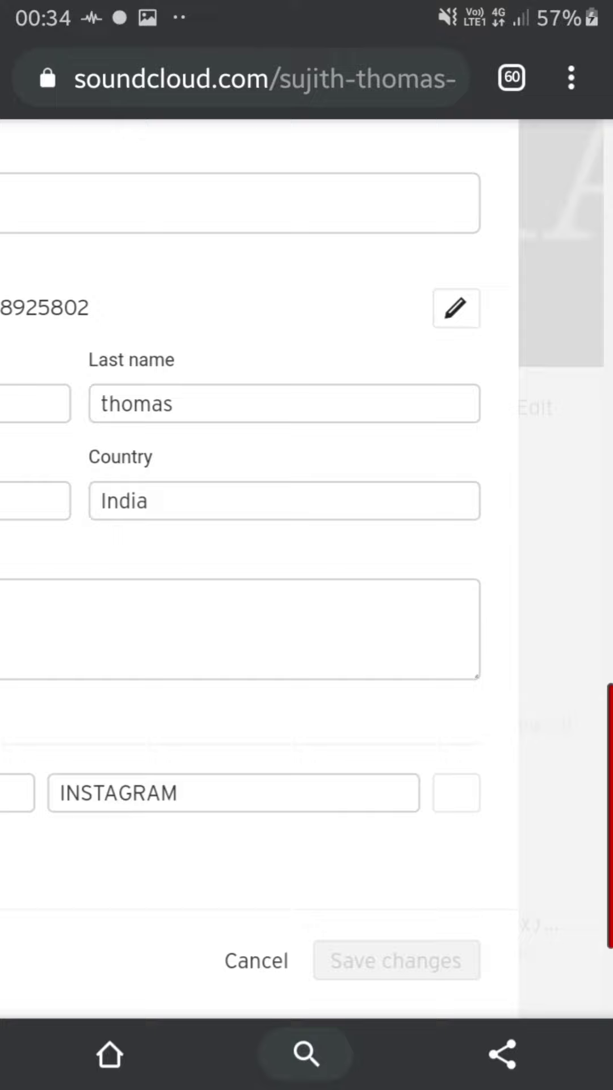
pyautogui.scroll(-5, 307, 512)
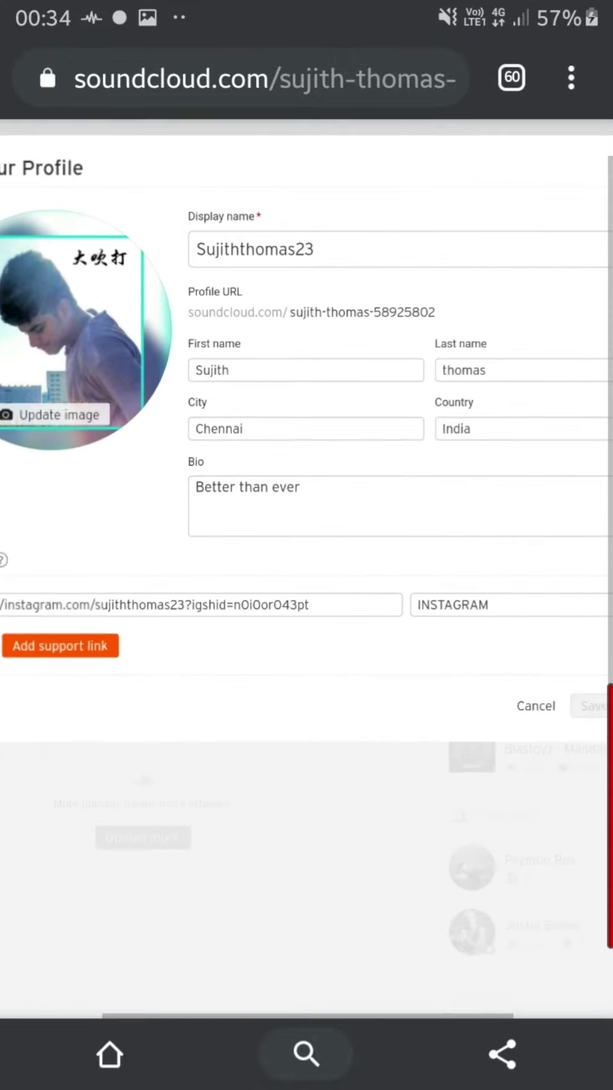
pyautogui.click(315, 249)
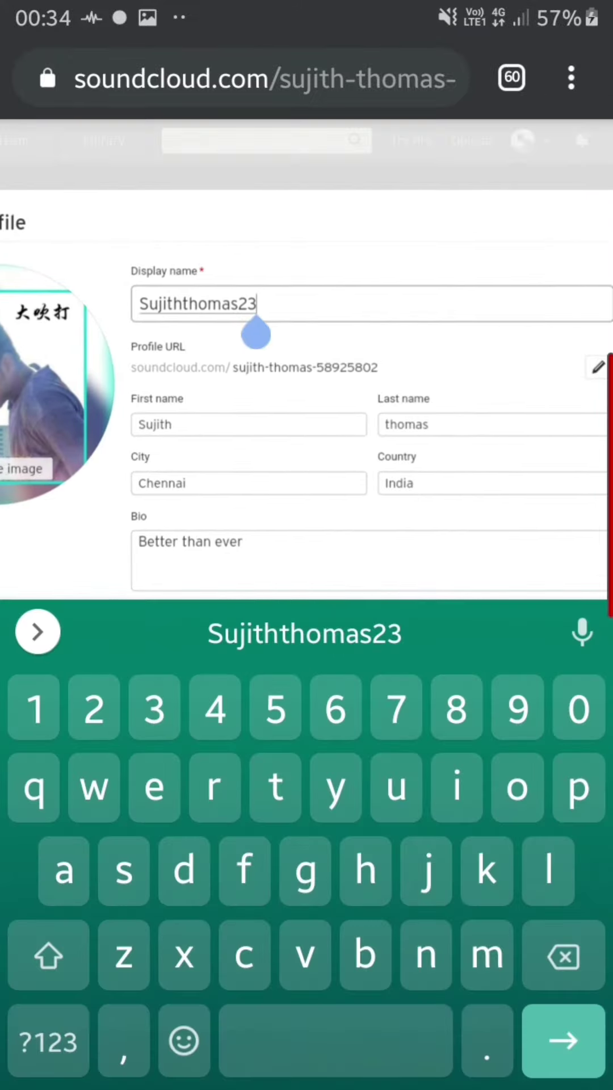
pyautogui.press('BackSpace')
pyautogui.press('BackSpace')
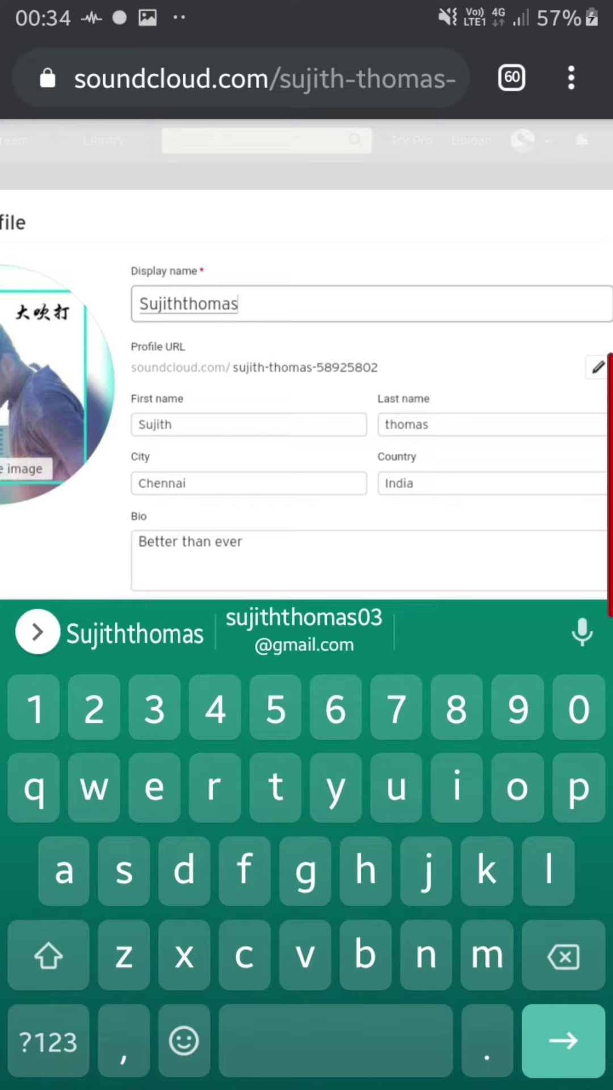
pyautogui.write('405')
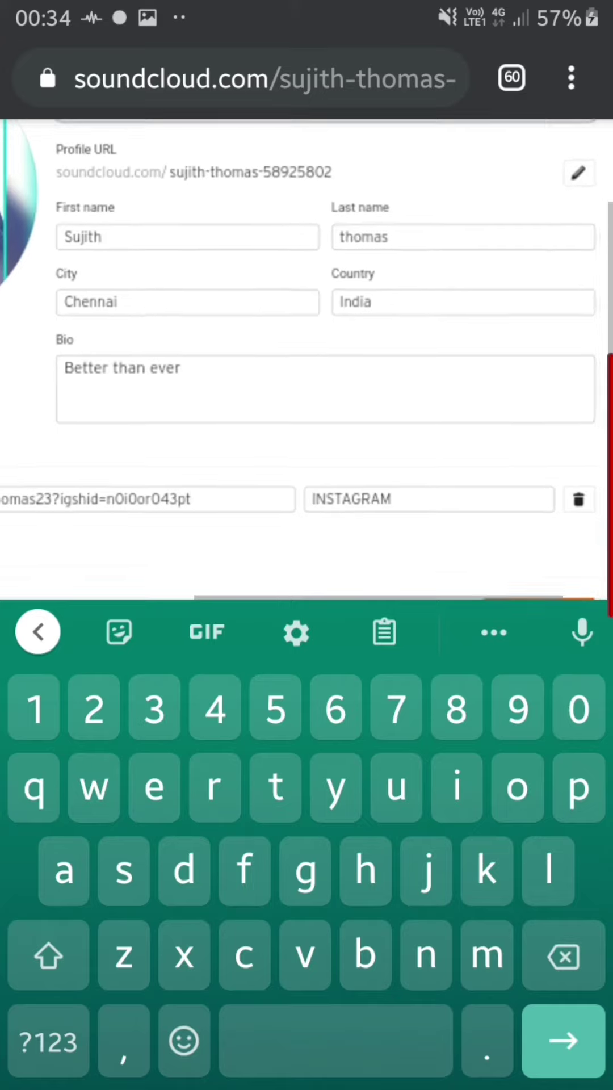
pyautogui.click(518, 565)
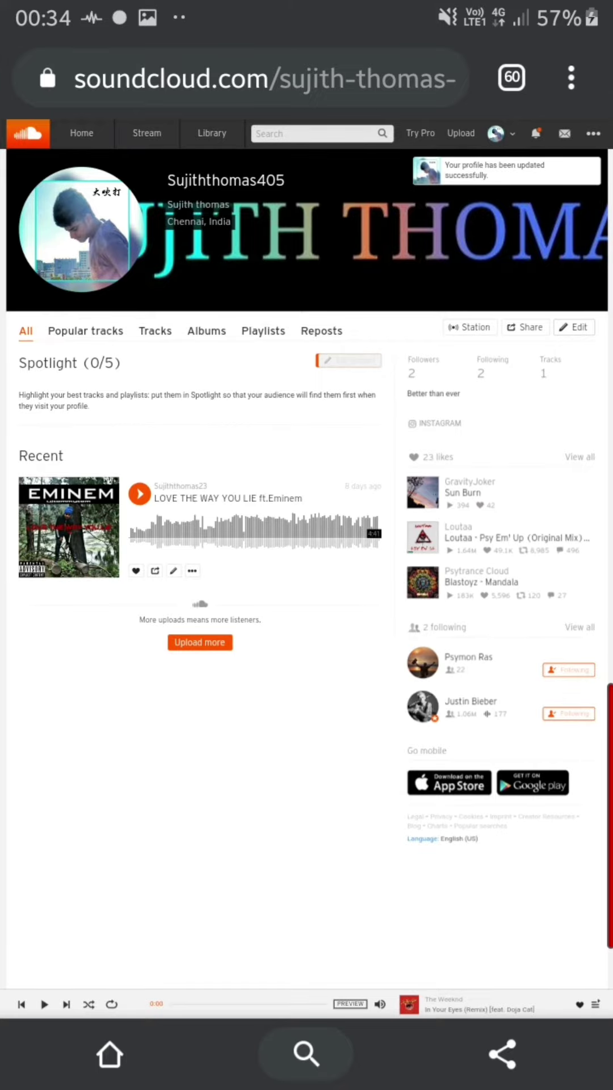
# Open the SoundCloud app's Library section and dismiss the pop-up prompt
pyautogui.click(109, 1054)
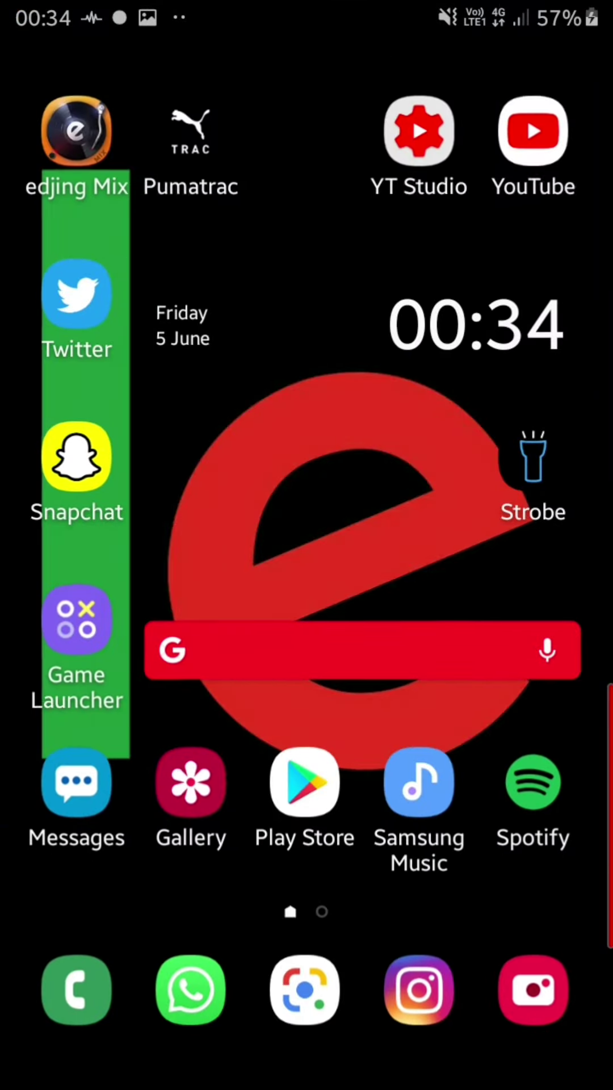
pyautogui.moveTo(307, 766); pyautogui.dragTo(307, 341)
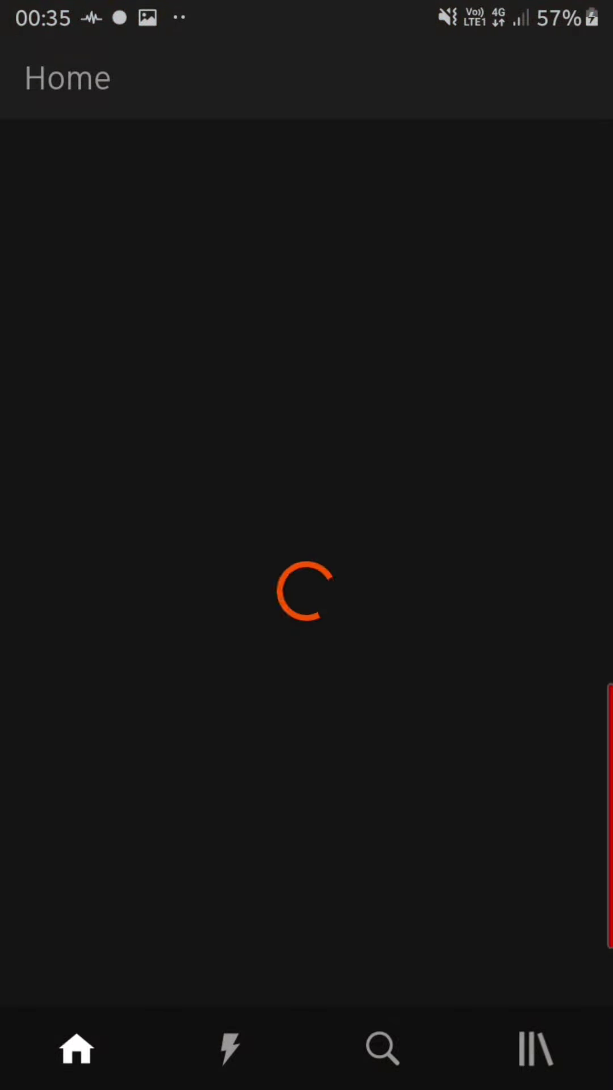
pyautogui.click(537, 1049)
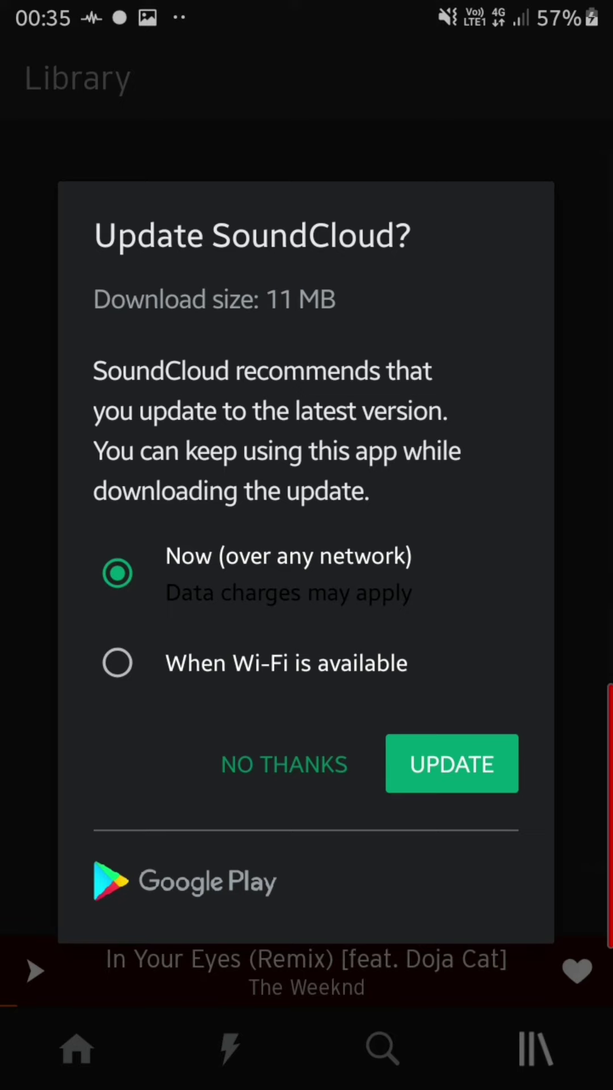
pyautogui.click(284, 764)
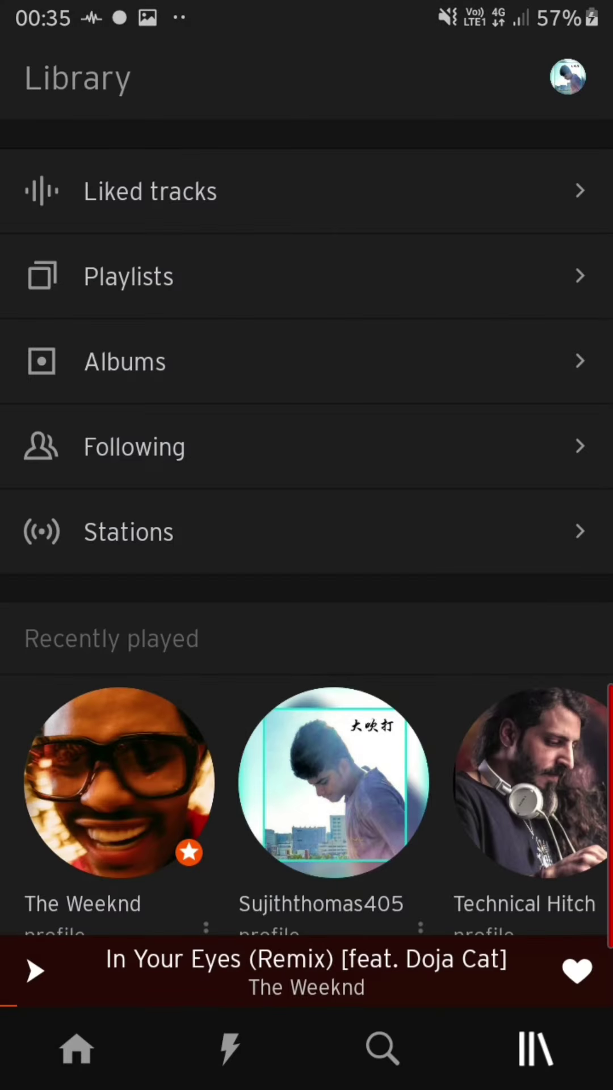
pyautogui.click(568, 77)
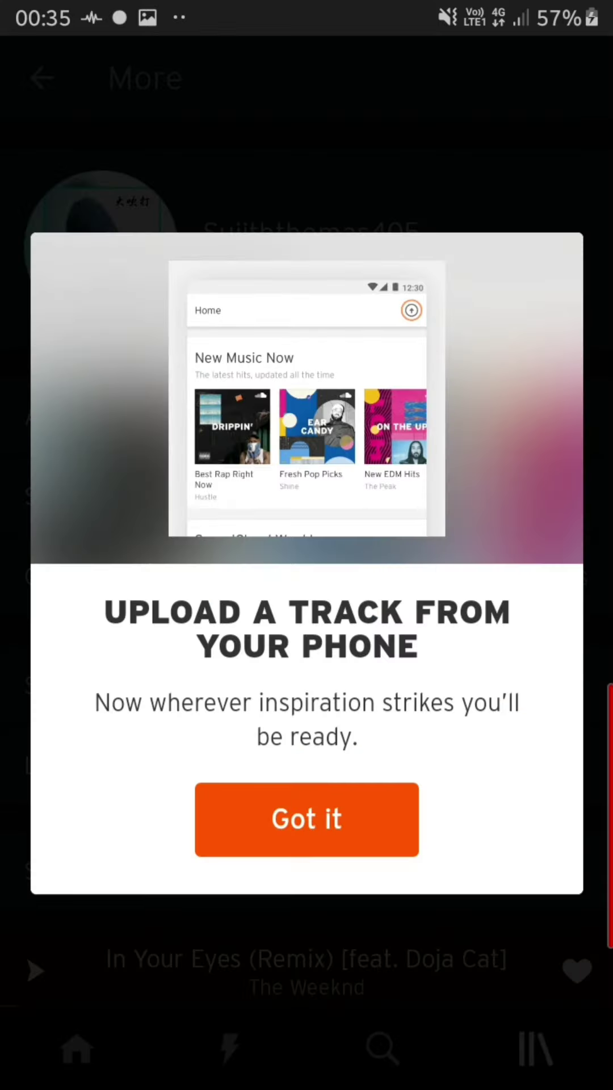
pyautogui.click(306, 819)
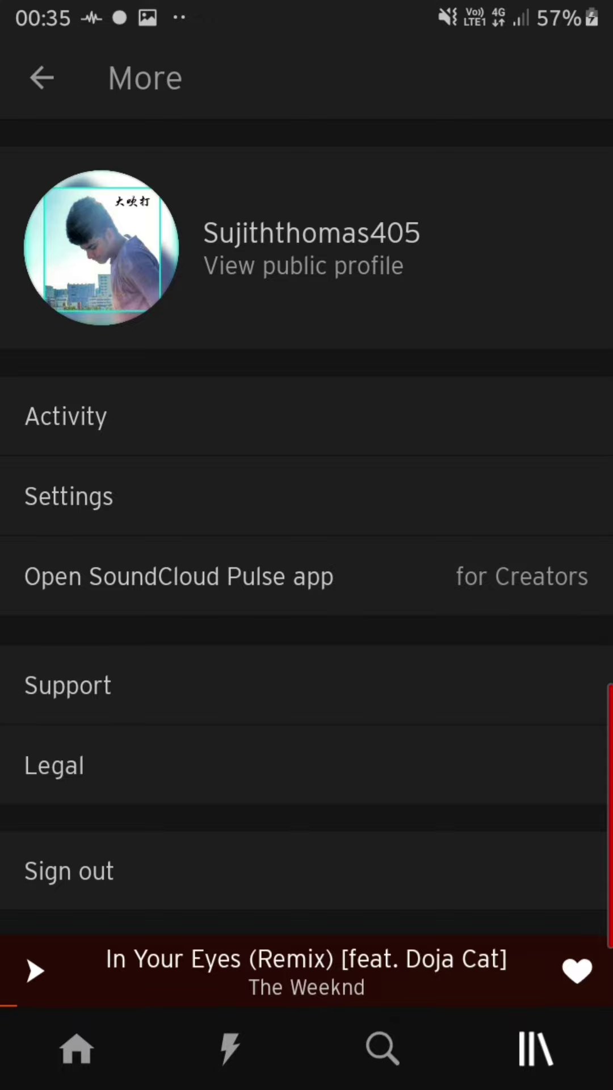
pyautogui.press('Home')
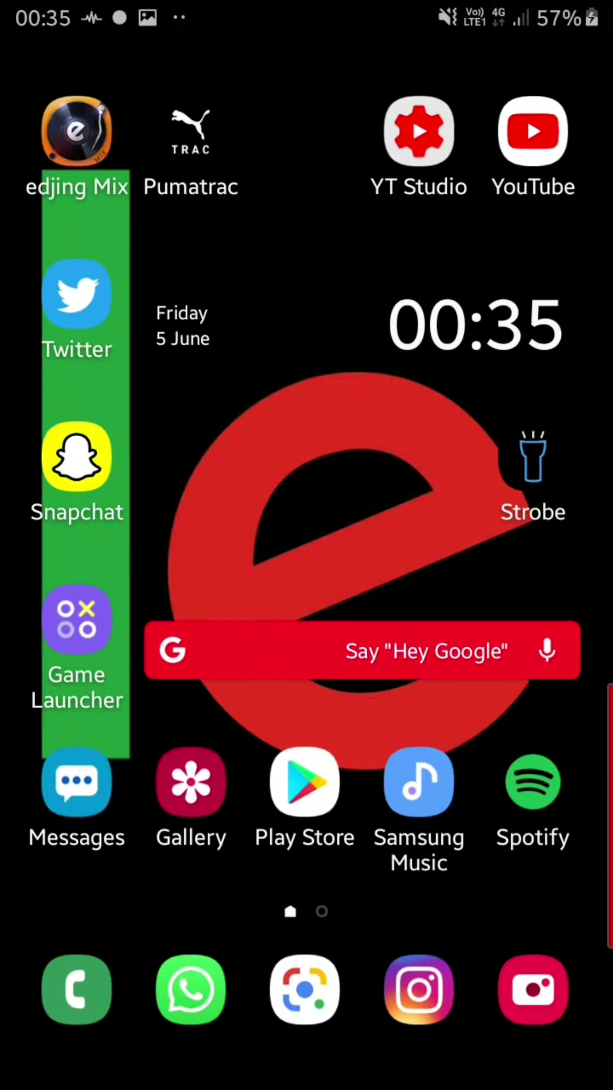